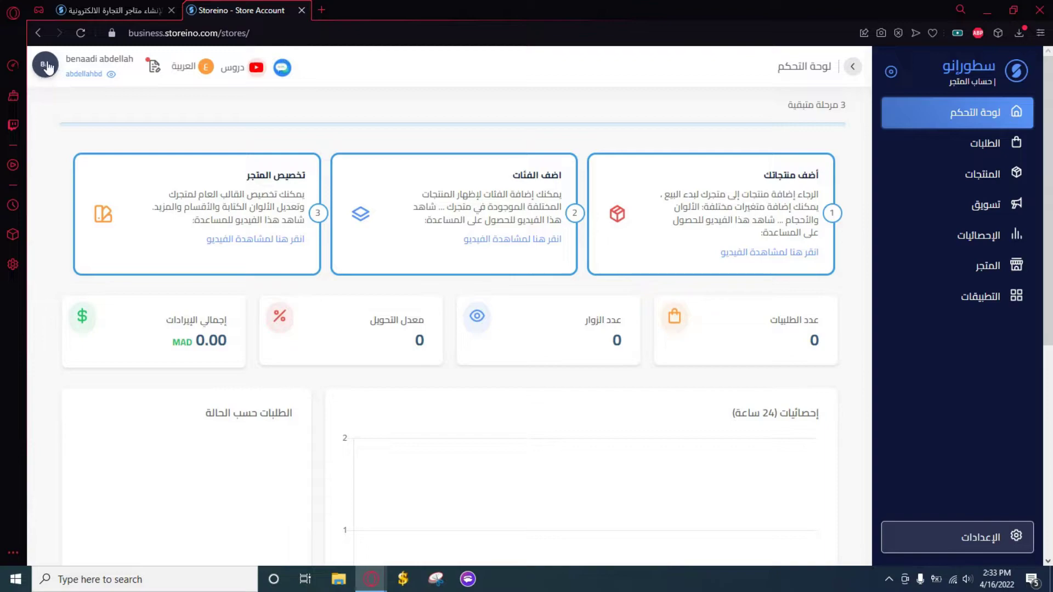
- Switch from the store account to the manager dashboard
left_click(49, 71)
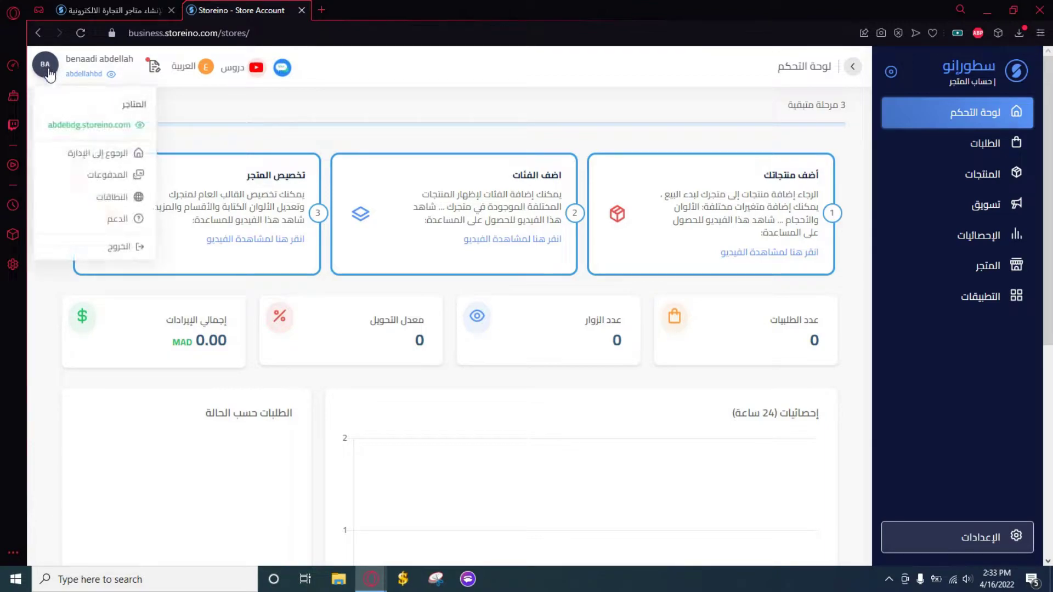
left_click(111, 155)
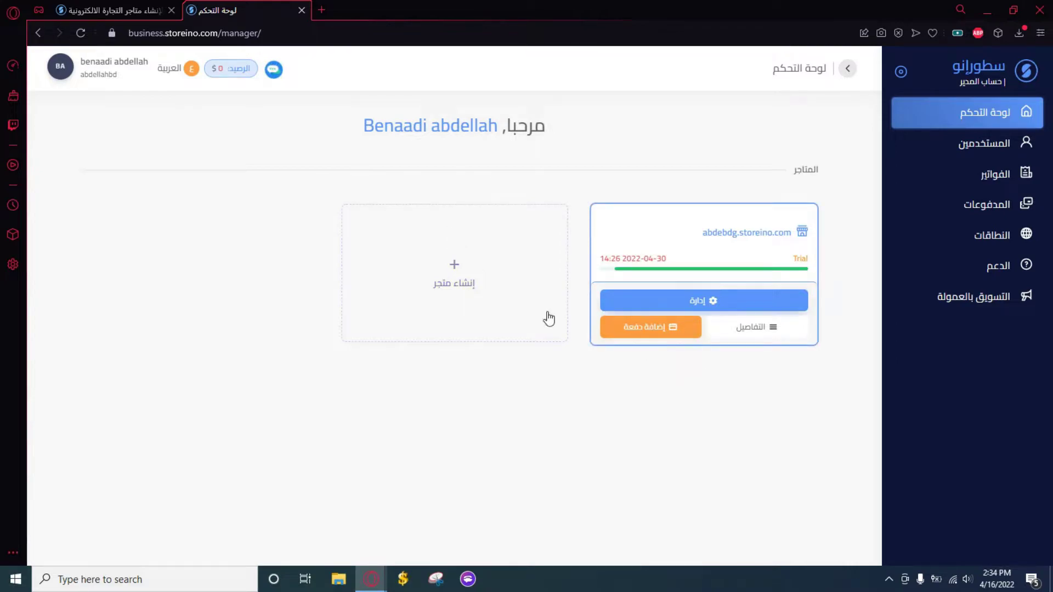
- Start a new store named storeinoabde with the subdomain storeinoabde78
left_click(467, 285)
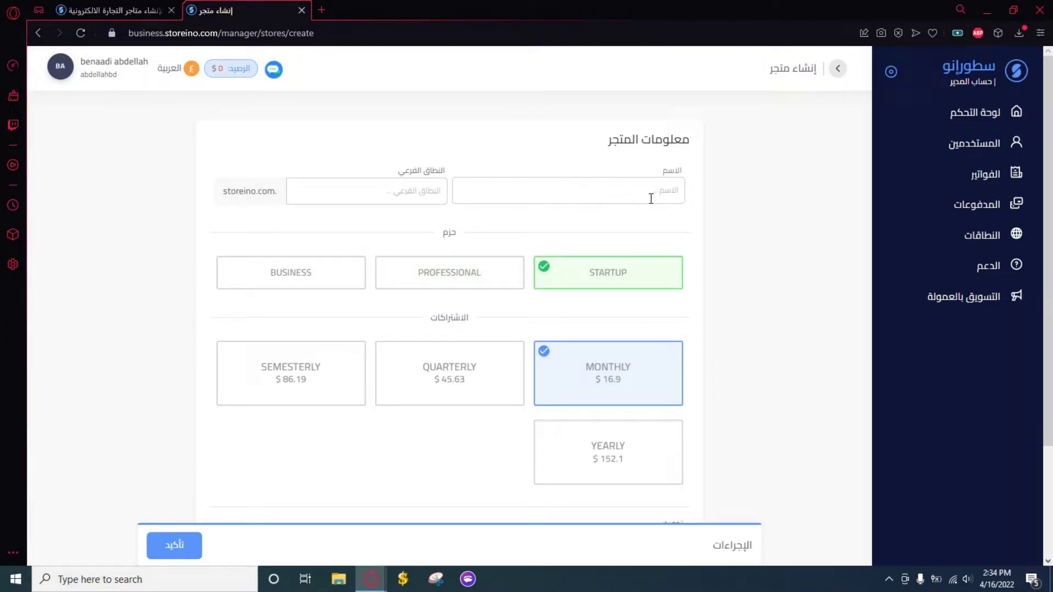
left_click(674, 199)
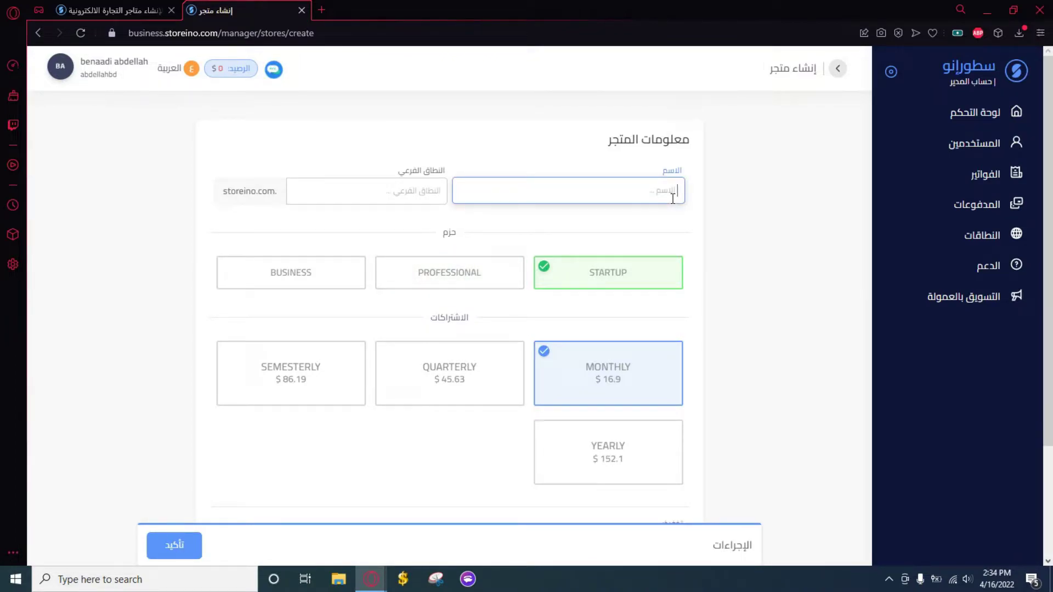
type("storeinoabde")
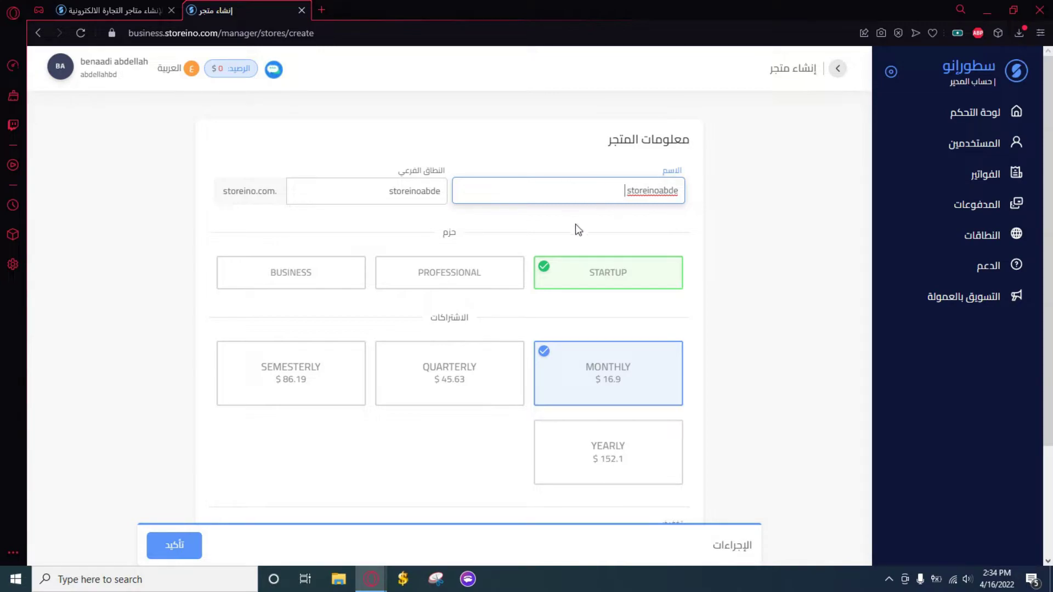
left_click(386, 192)
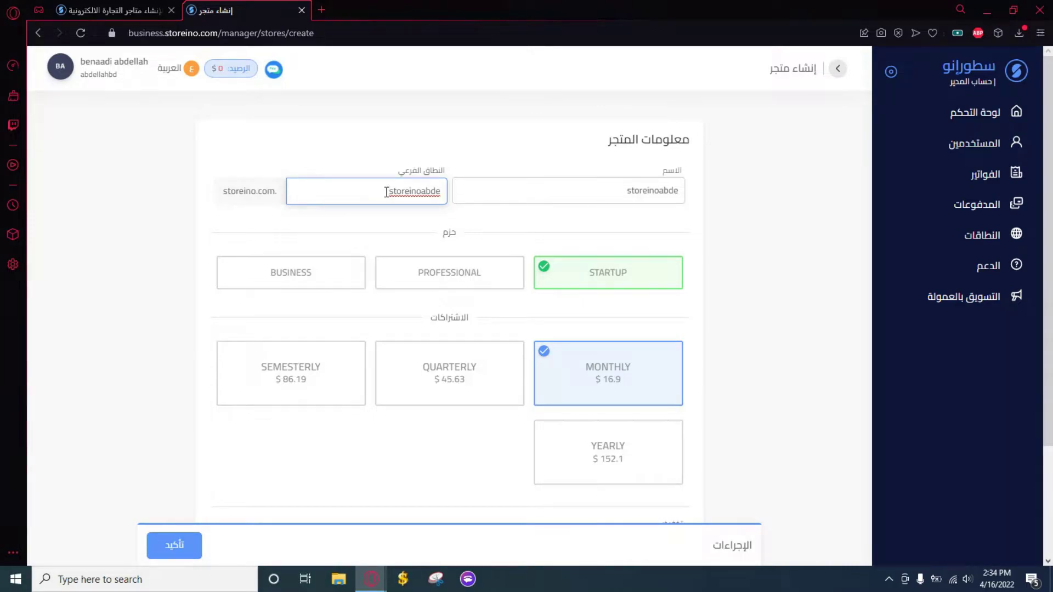
type("78")
left_click(473, 248)
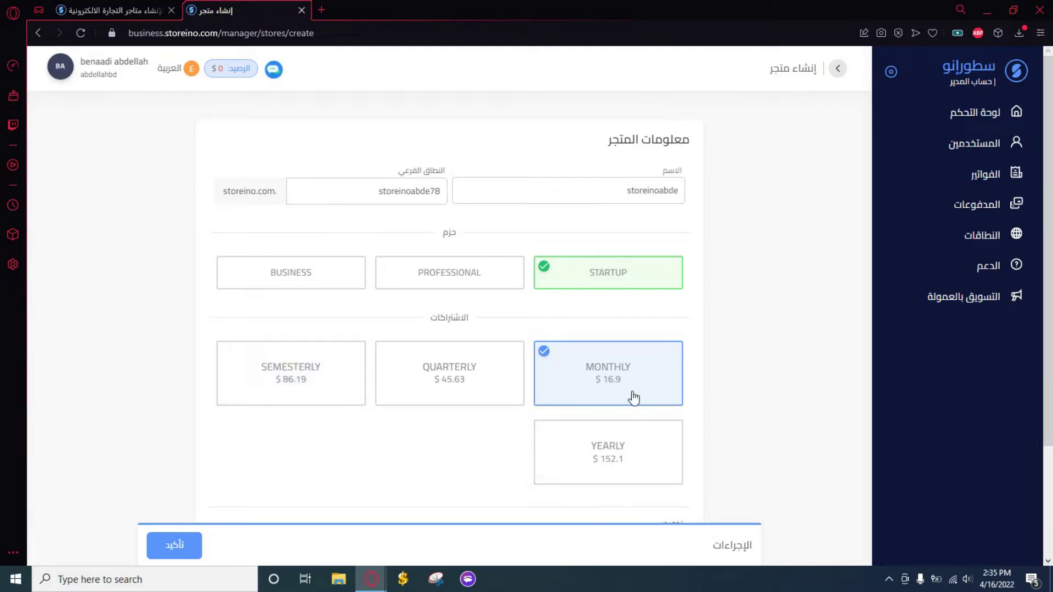
- Enable the discount code option for the new store, and return to the manager dashboard without submitting the form
scroll(384, 392, "down", 3)
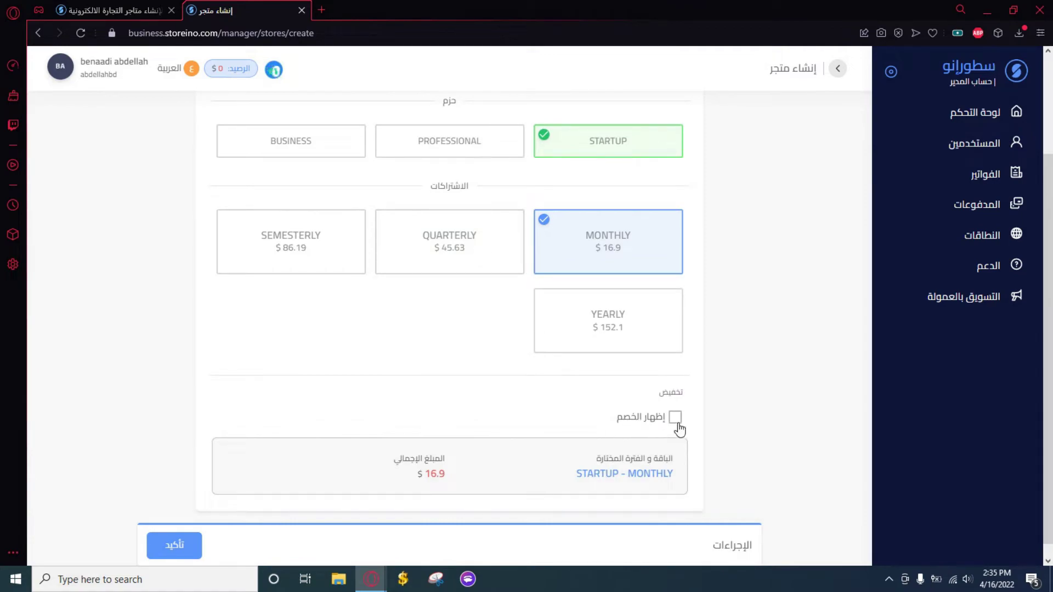
left_click(674, 418)
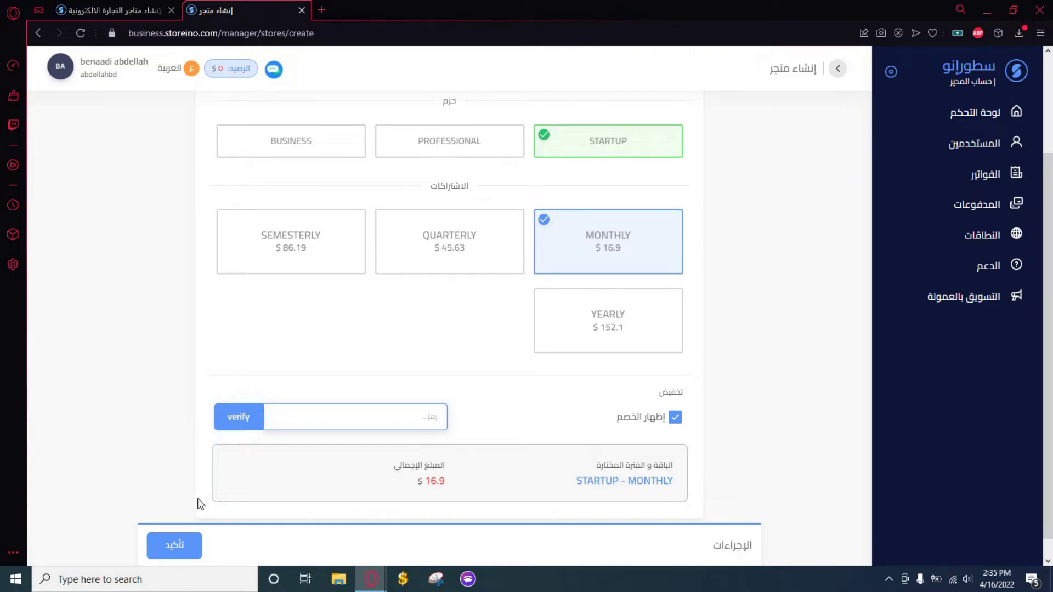
scroll(284, 505, "up", 3)
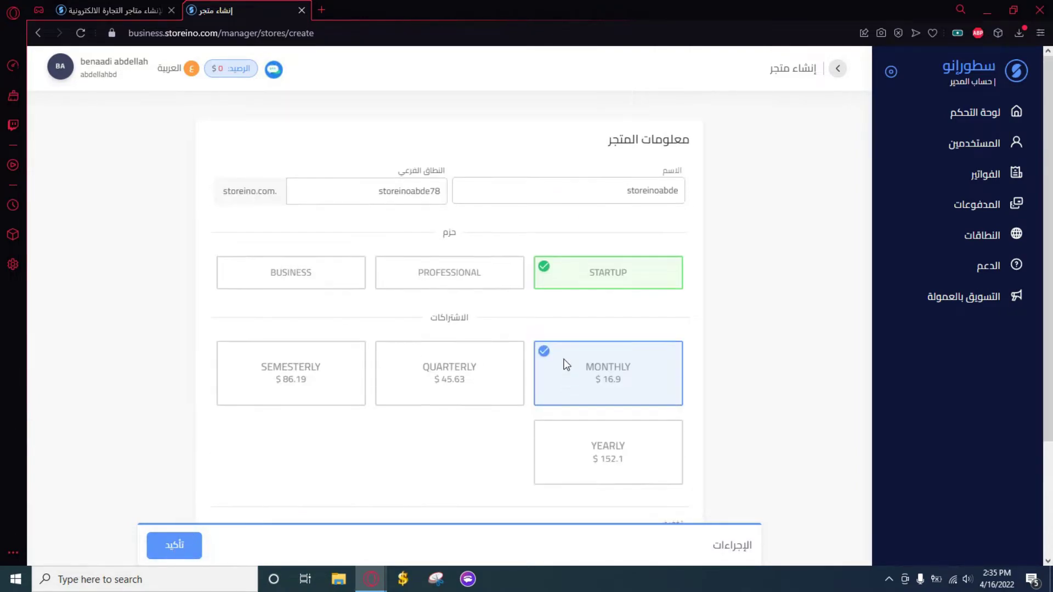
left_click(932, 122)
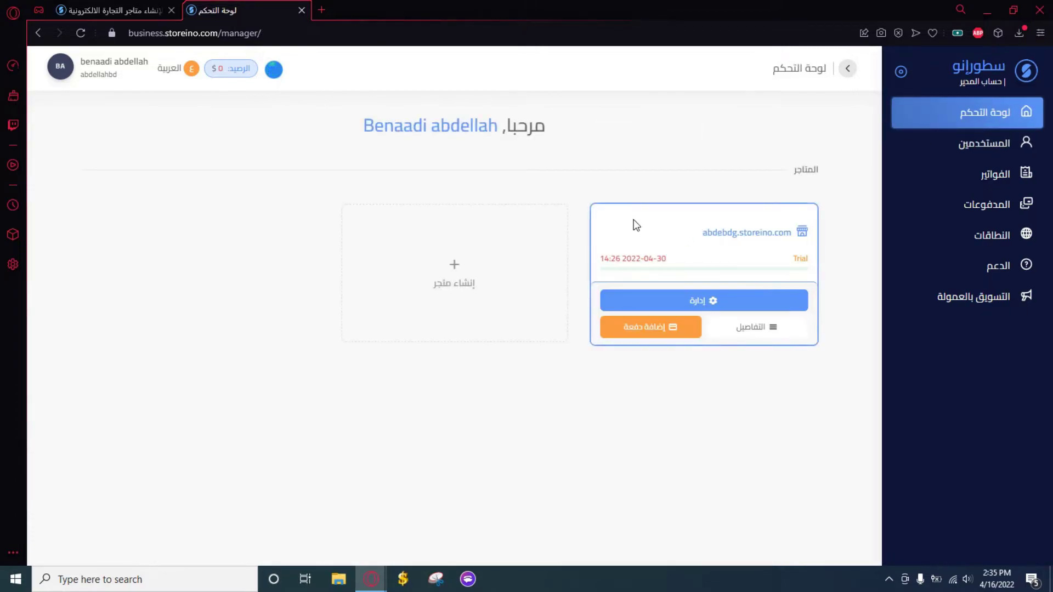
- Start a new user role in the manager account with full permissions for users, payments and tickets only
left_click(986, 151)
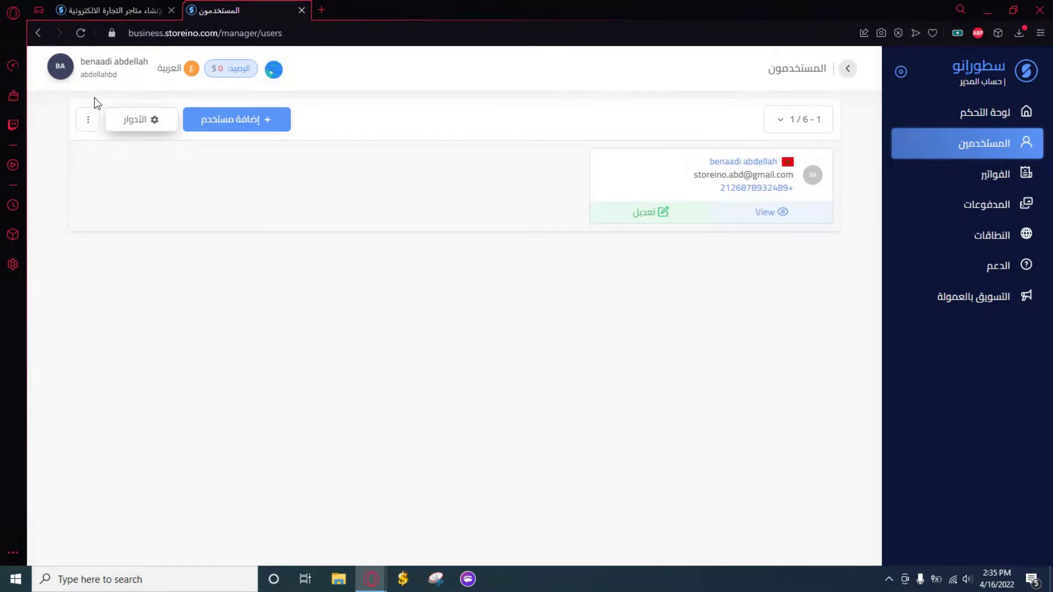
left_click(147, 135)
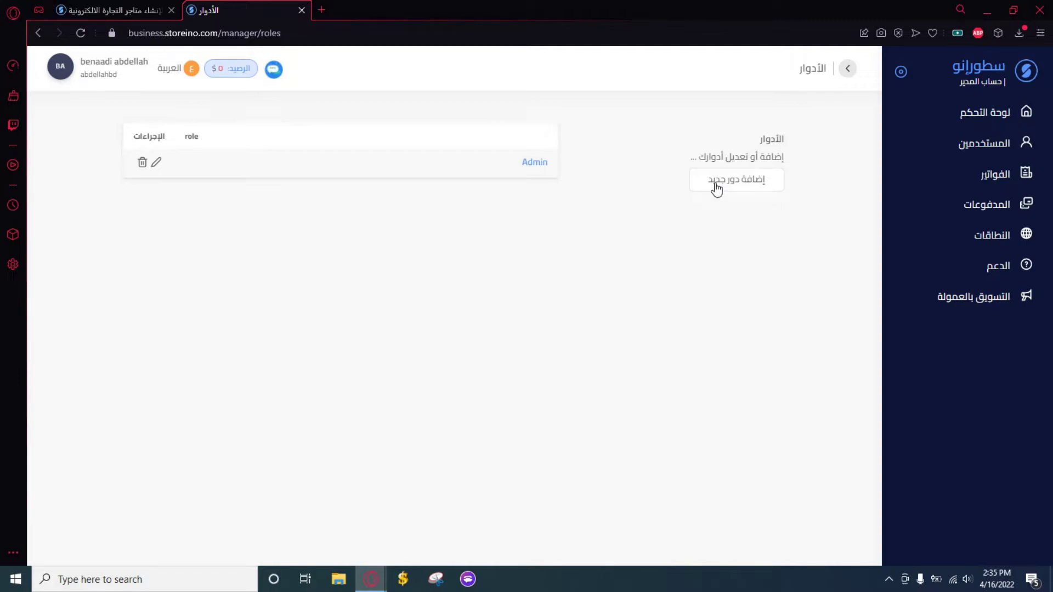
left_click(717, 187)
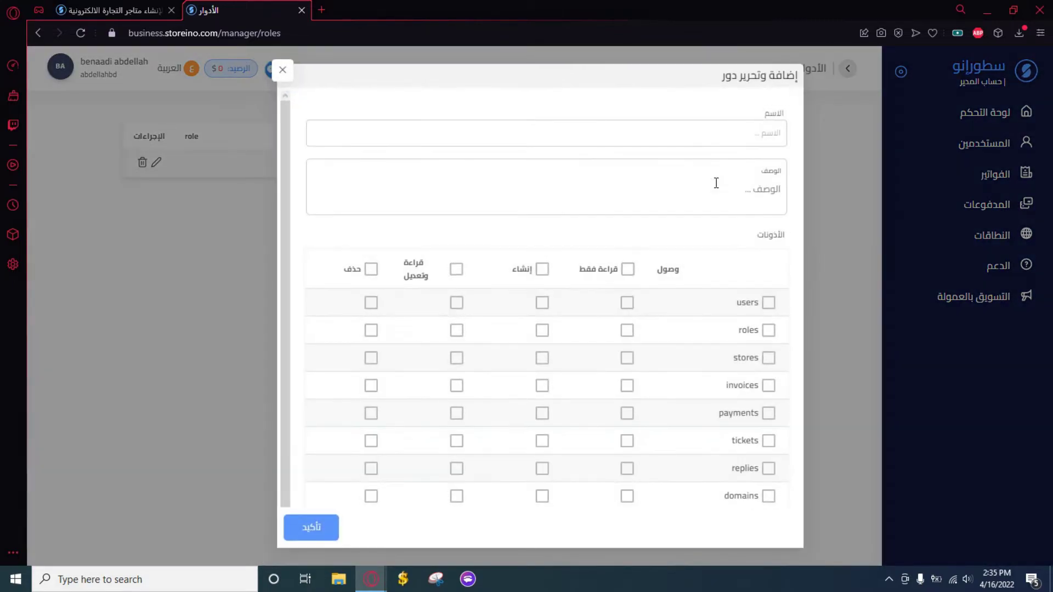
left_click(767, 303)
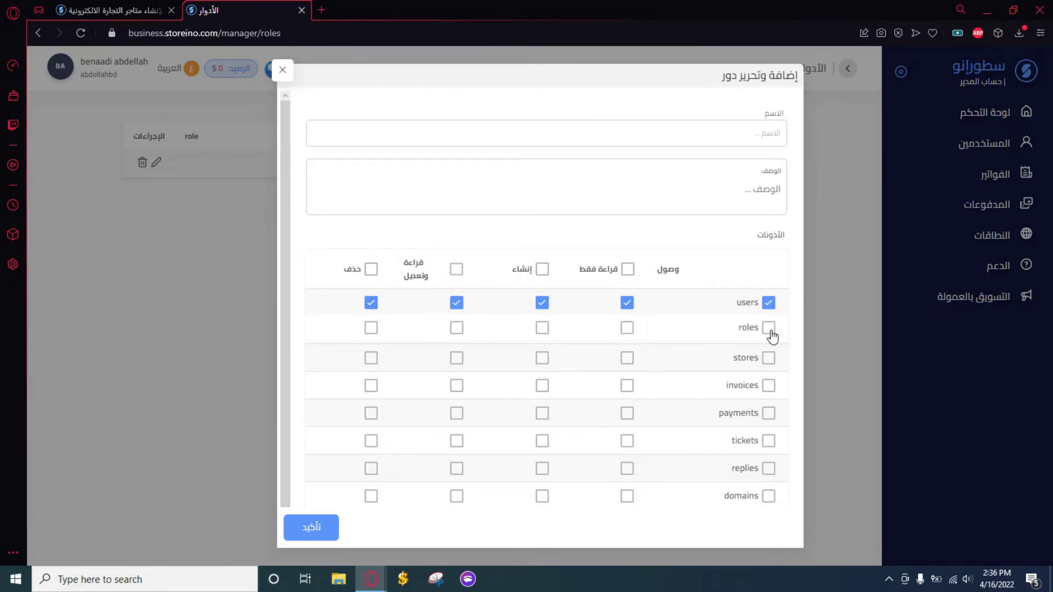
left_click(769, 329)
left_click(769, 359)
left_click(769, 387)
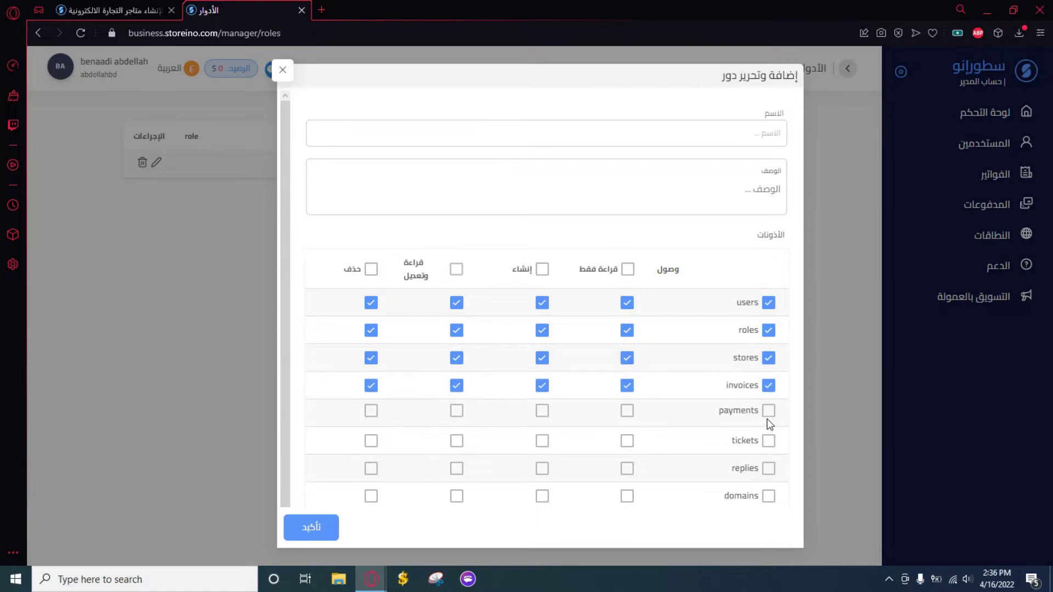
left_click(768, 411)
left_click(768, 441)
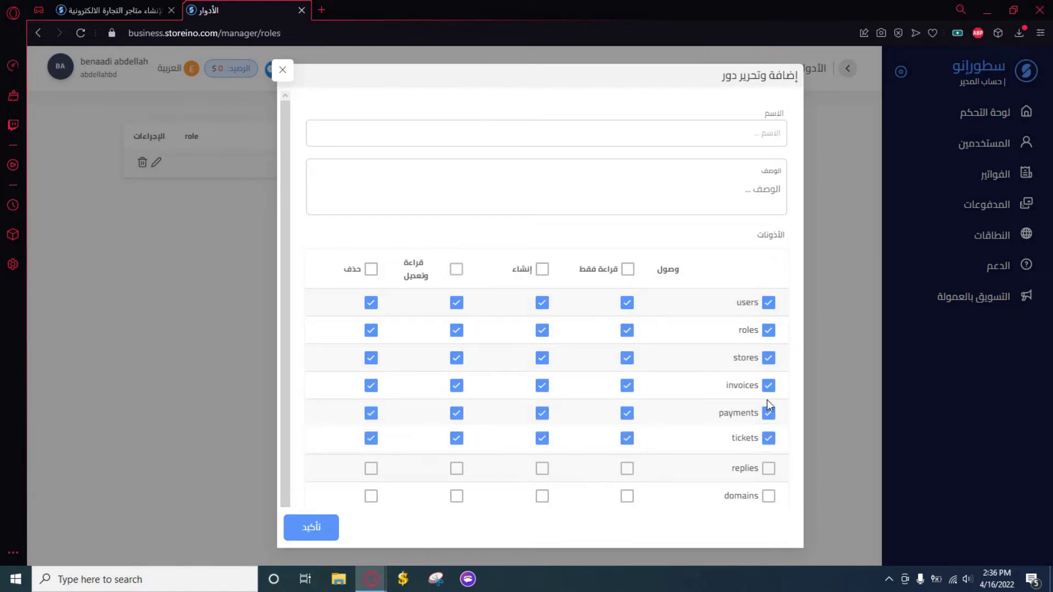
left_click(769, 359)
left_click(768, 330)
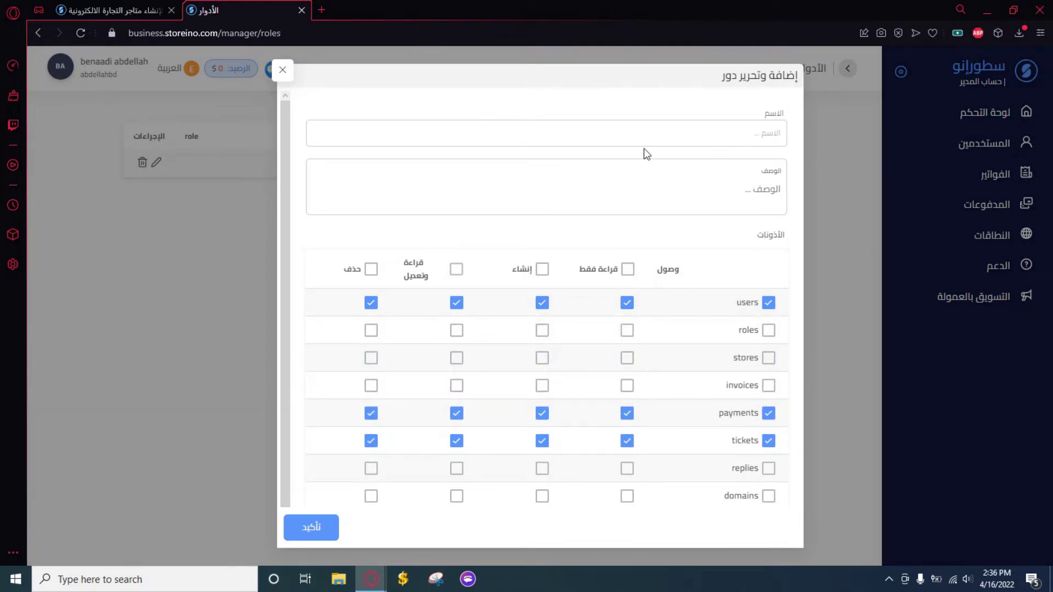
- Name the new role admin2 and save it
left_click(668, 136)
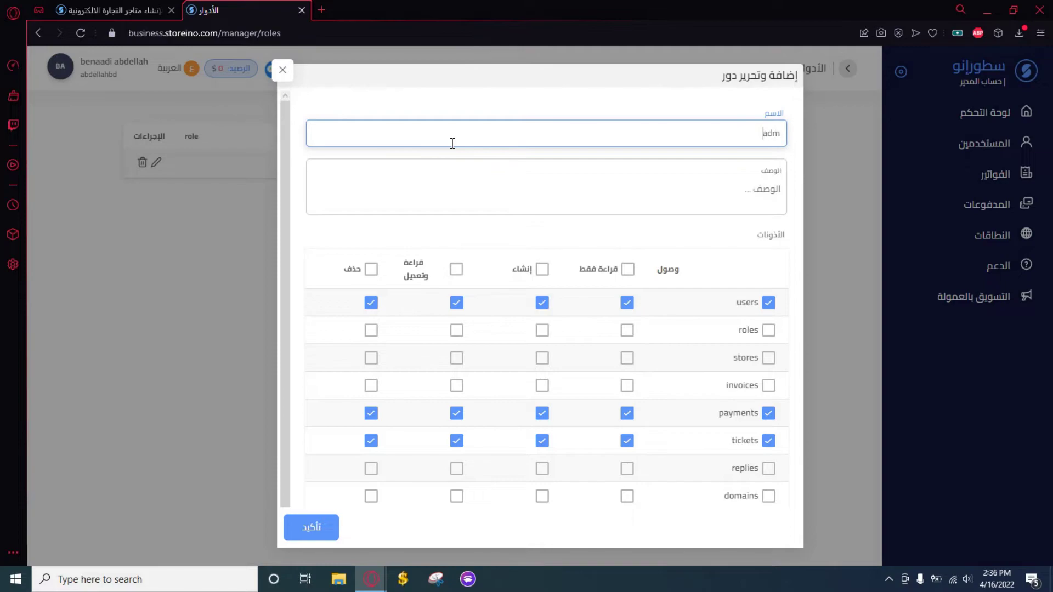
type("2")
left_click(296, 541)
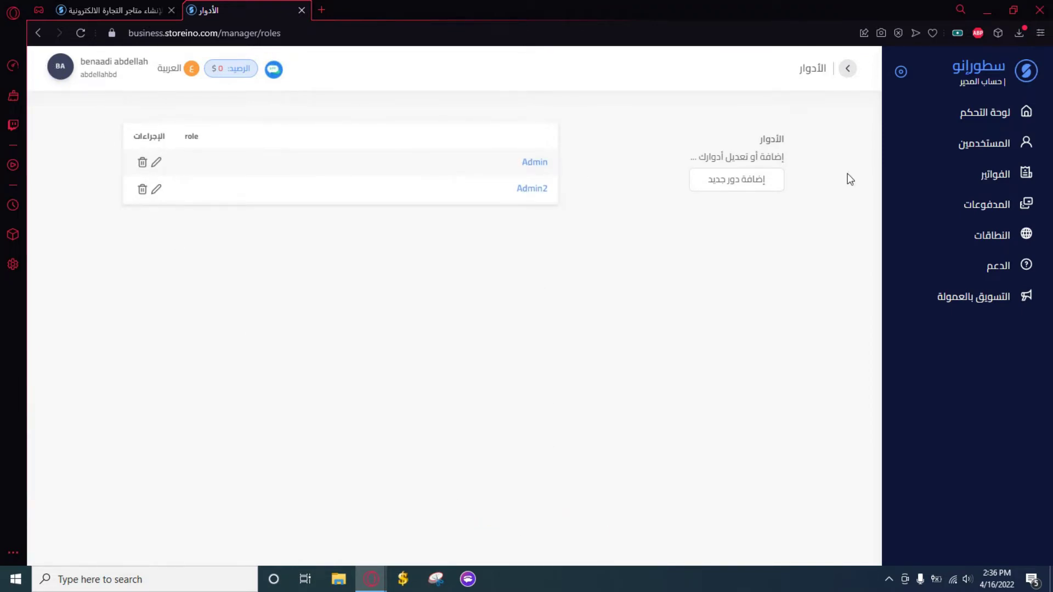
- Start adding a new user with role editing enabled and the role set to admin2
left_click(1012, 143)
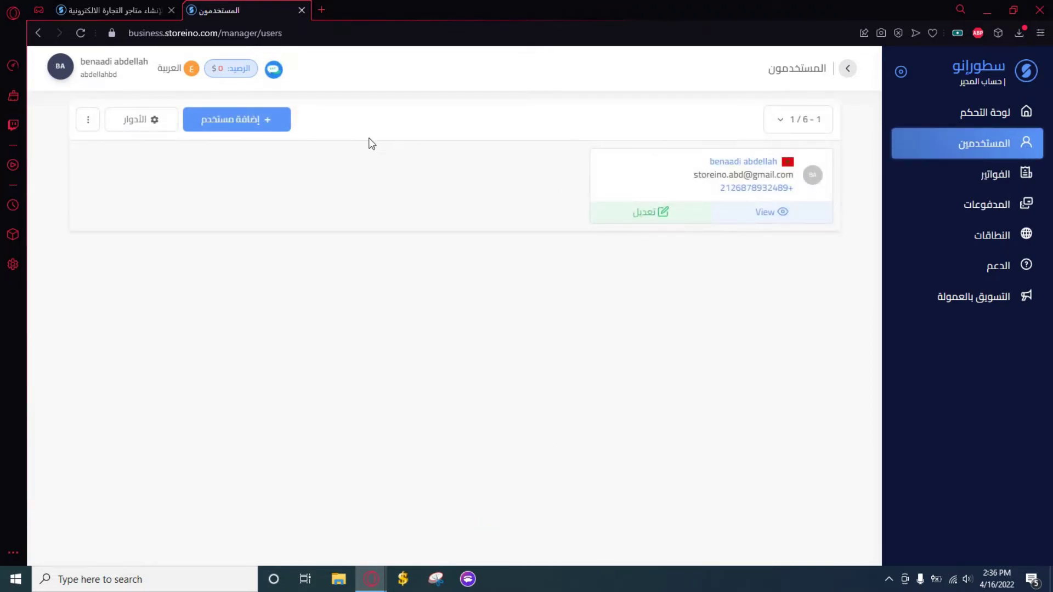
left_click(227, 124)
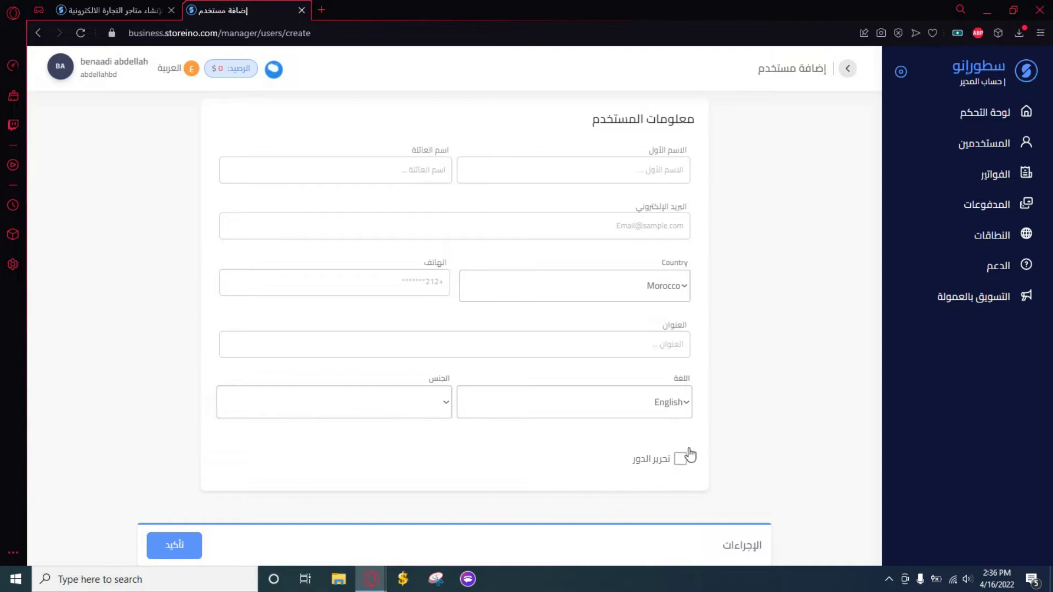
left_click(679, 466)
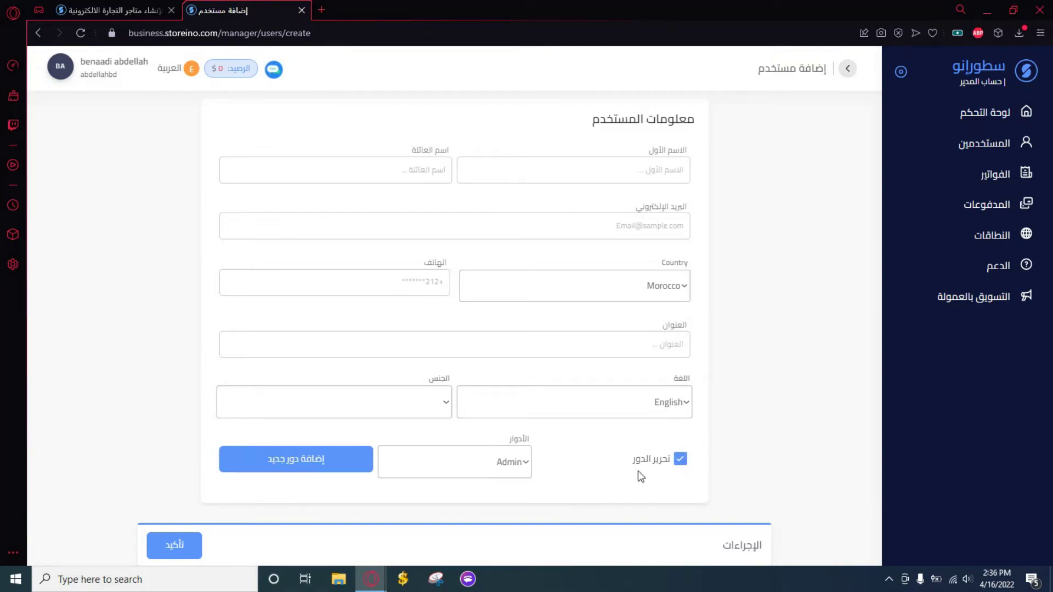
left_click(453, 469)
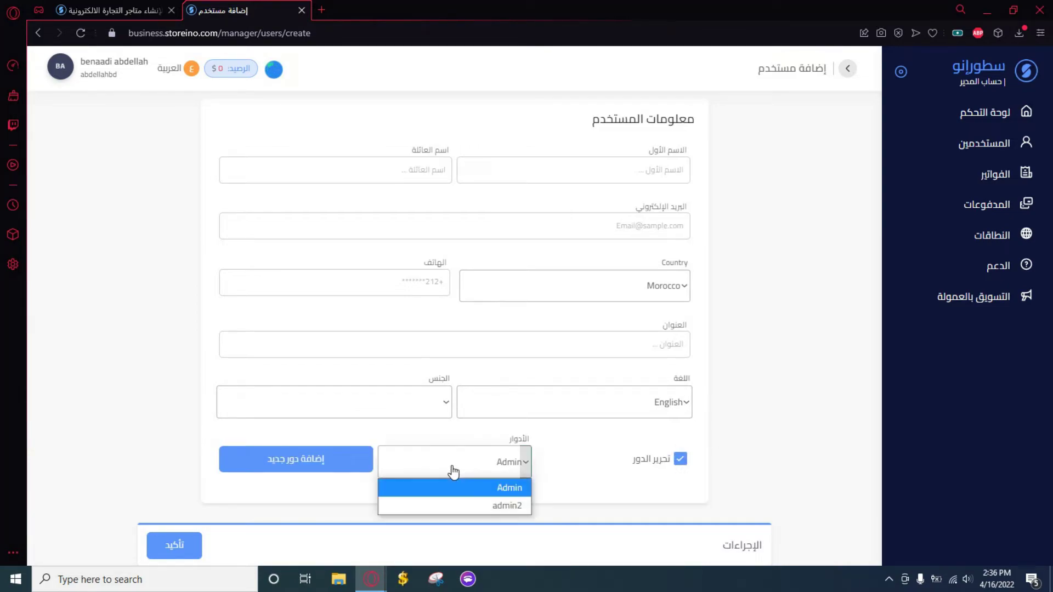
left_click(505, 505)
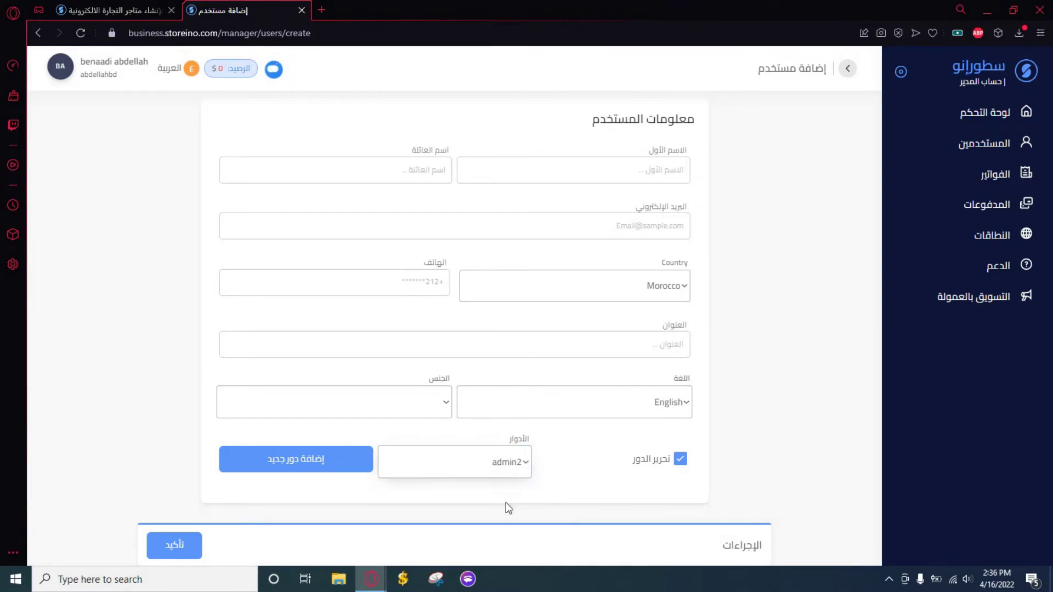
- Open the new-role form from the user form, close it without saving and disable role editing
left_click(306, 468)
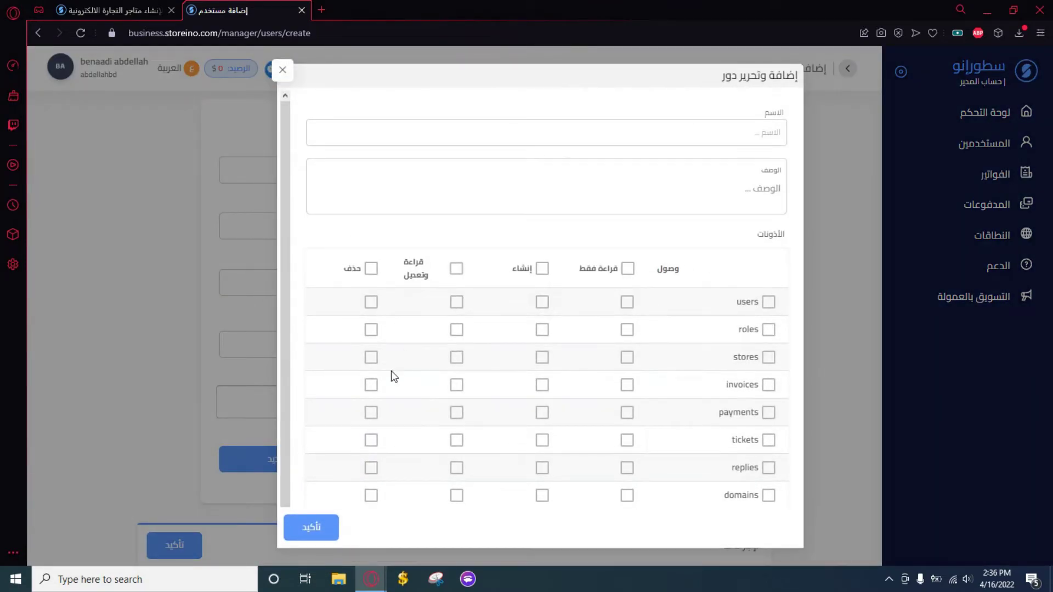
left_click(282, 69)
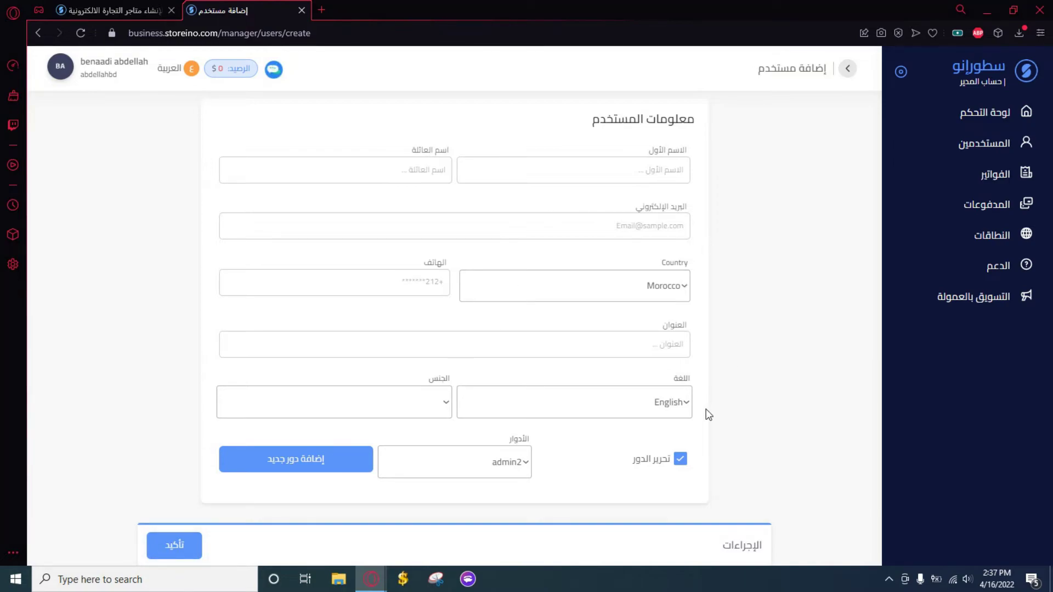
left_click(680, 461)
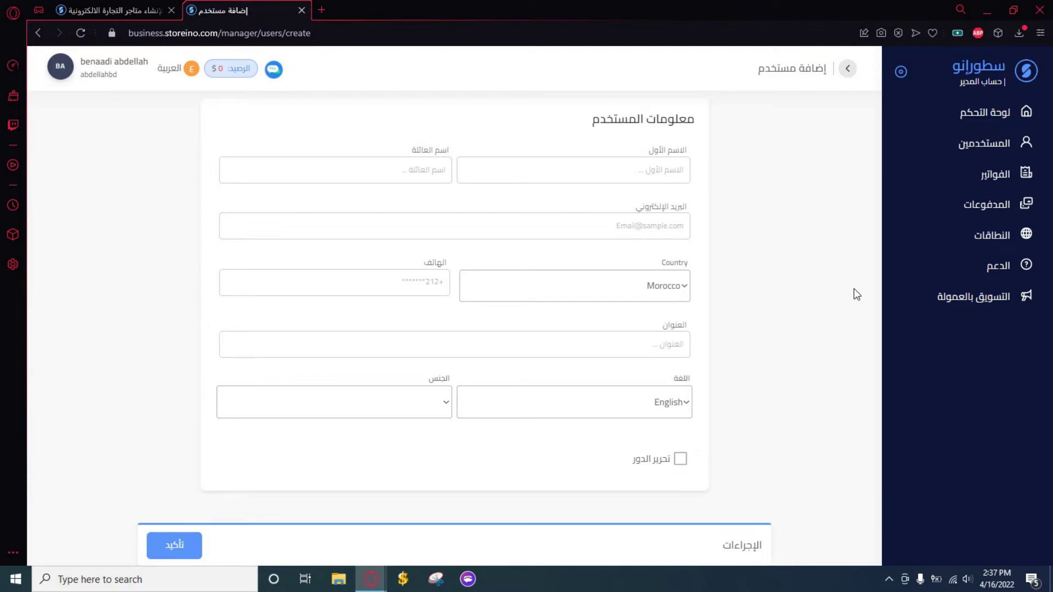
- Open the payment form of the Startup monthly invoice, enable its discount code option, and cancel the payment
left_click(997, 175)
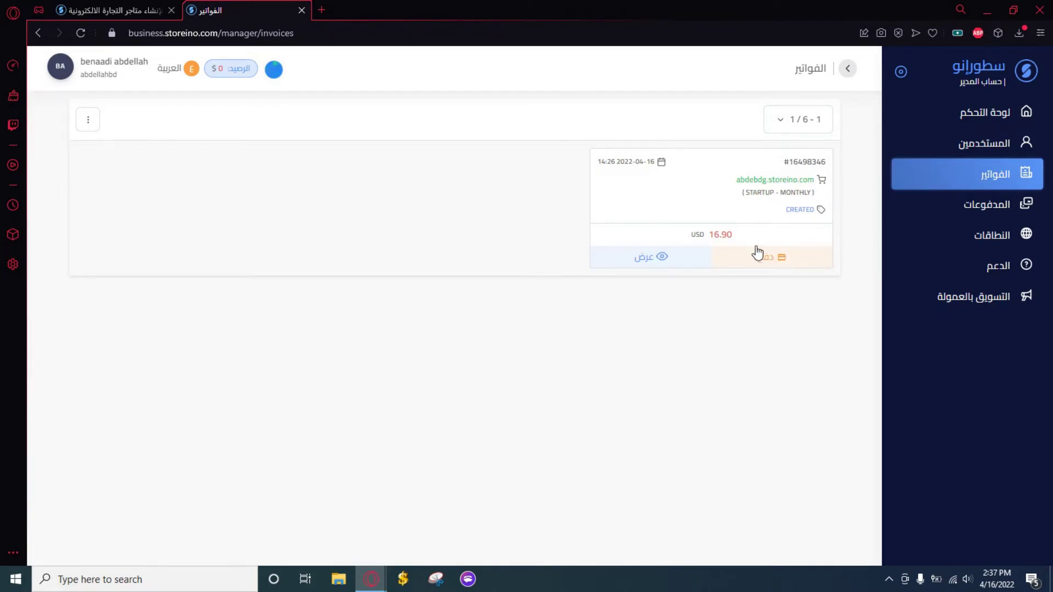
left_click(769, 263)
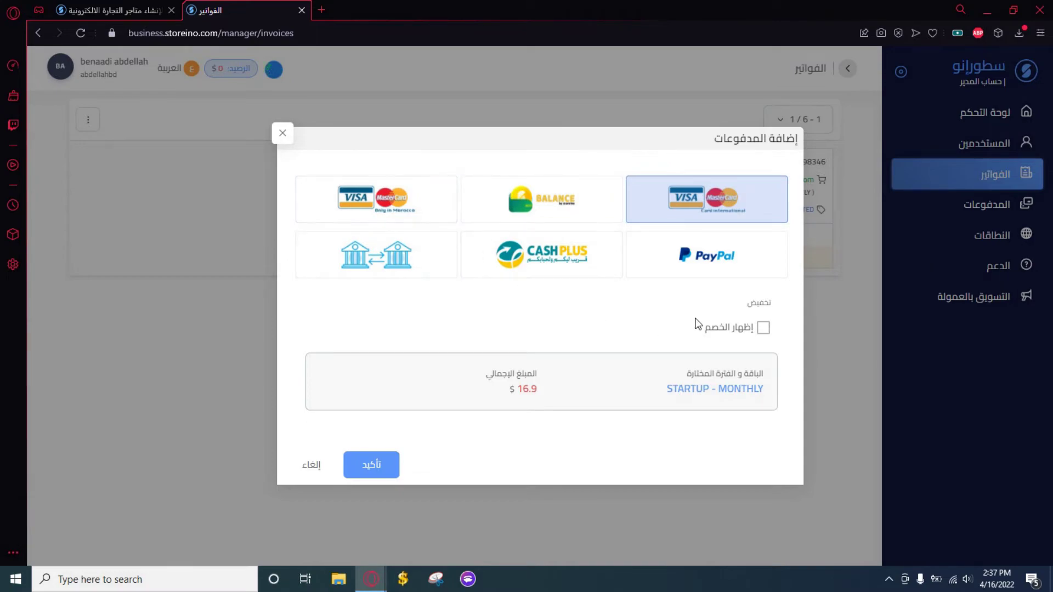
left_click(763, 328)
left_click(464, 327)
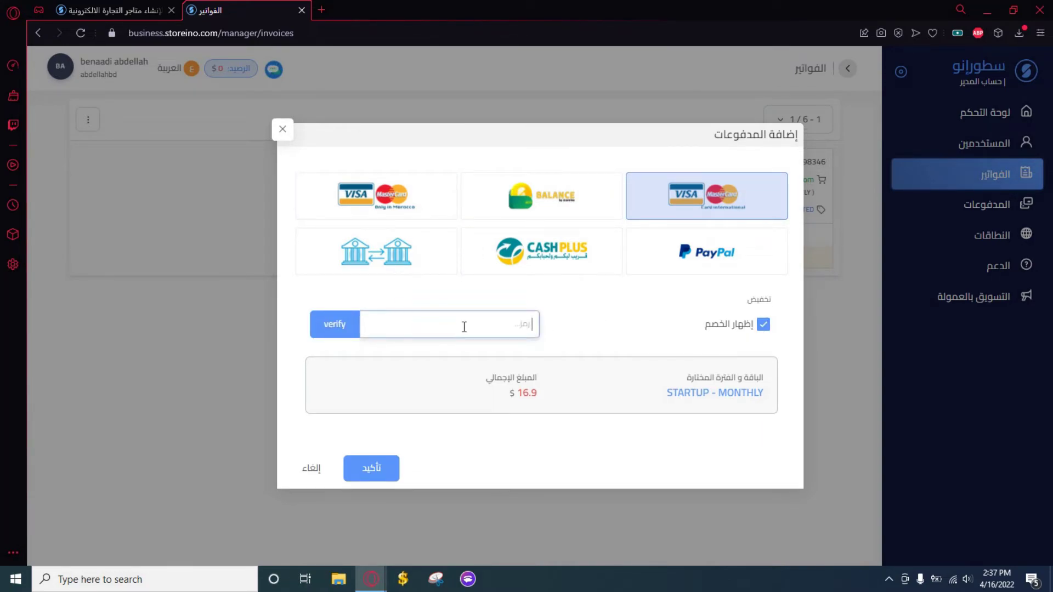
left_click(572, 334)
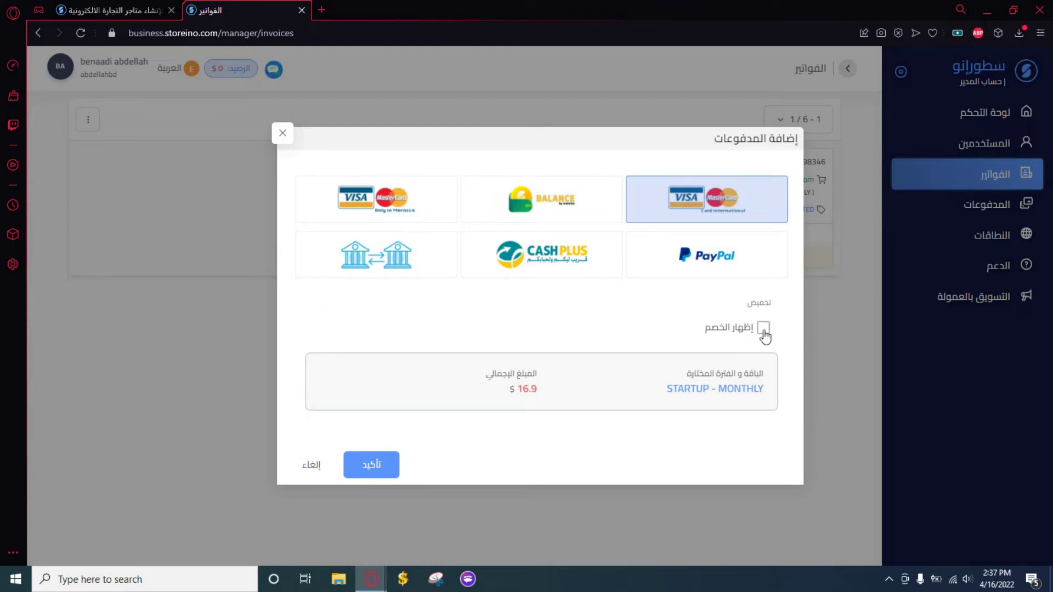
left_click(764, 329)
left_click(454, 318)
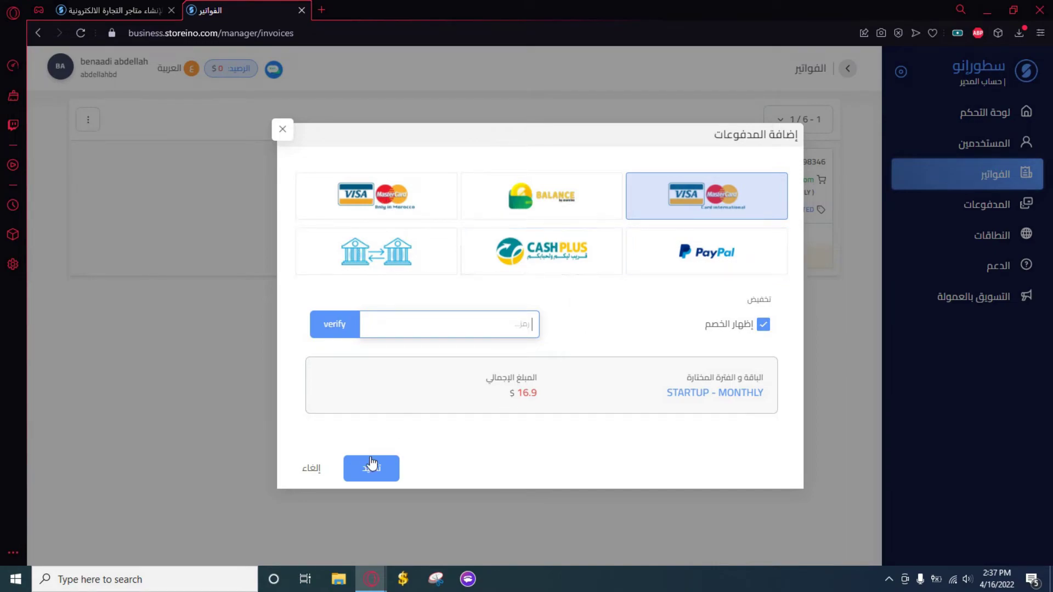
left_click(313, 469)
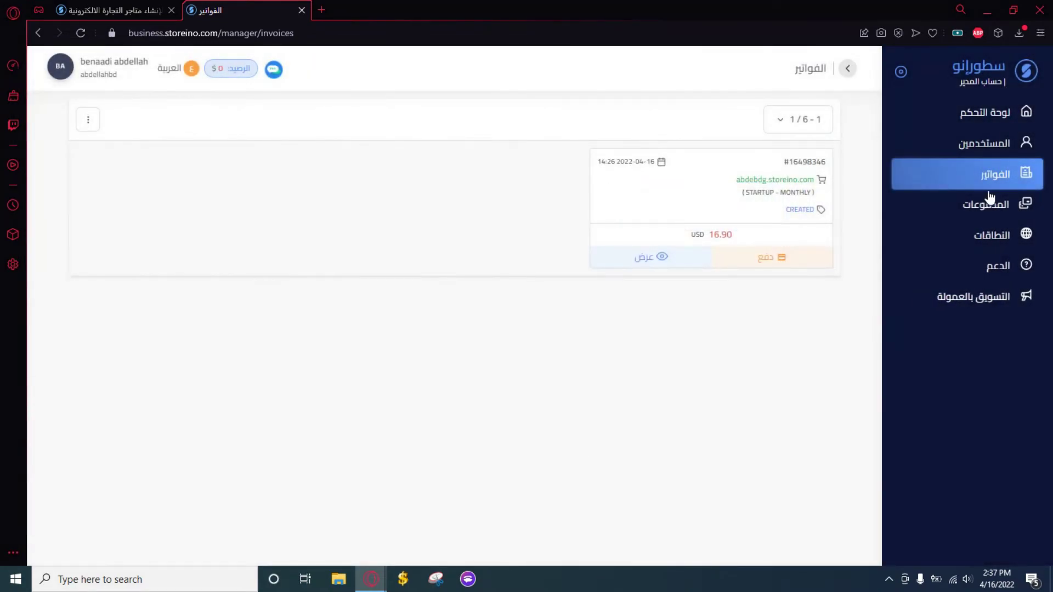
- View the list of payments in the manager account
left_click(974, 204)
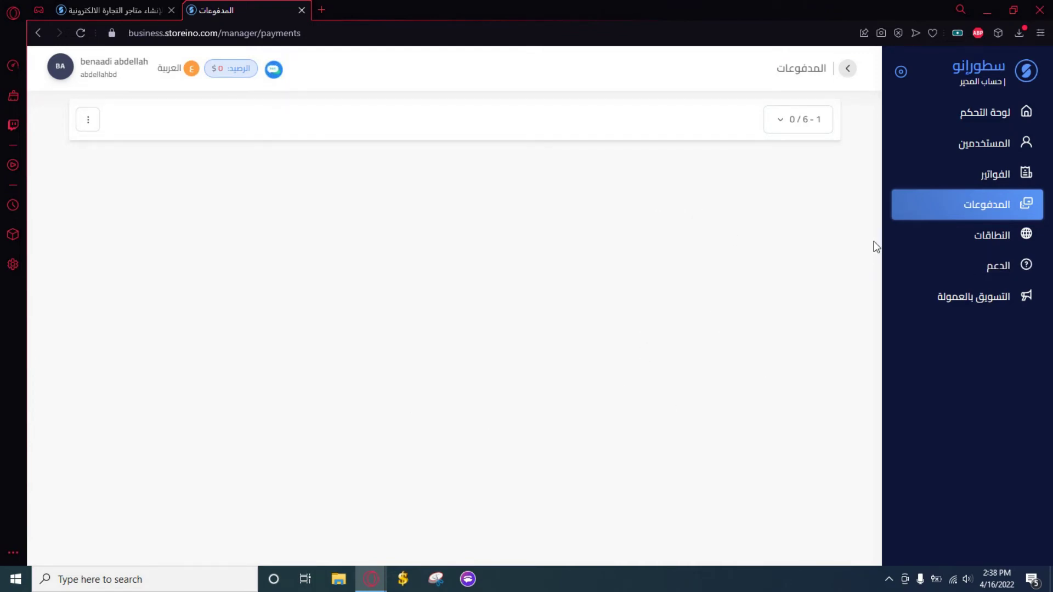
- Open the domains section and view the form for connecting a domain to the store
left_click(985, 237)
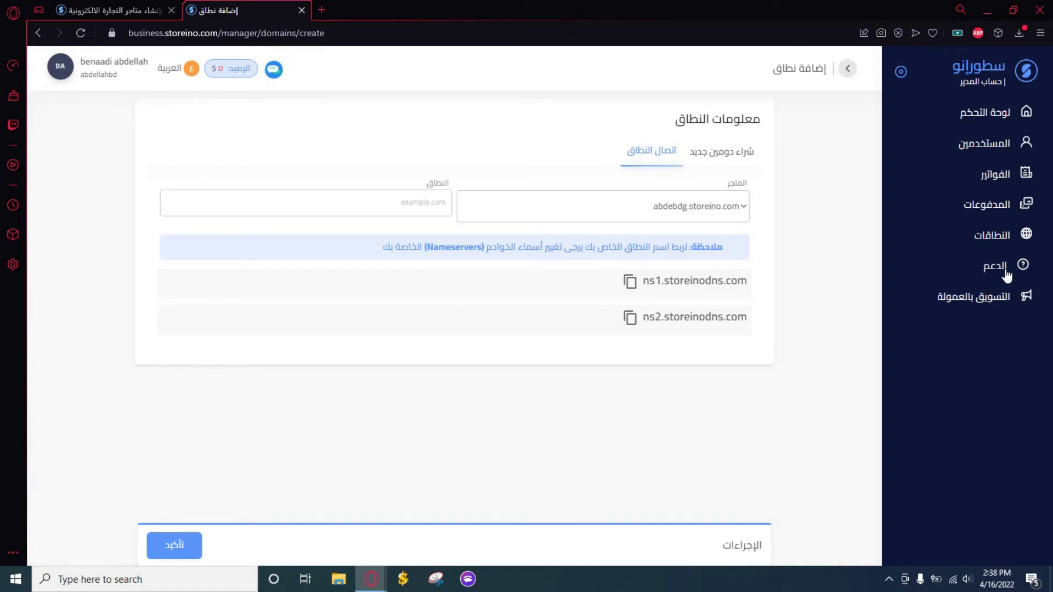
- Open the new request form in the support section, view its subject field, and close it without submitting
left_click(1007, 276)
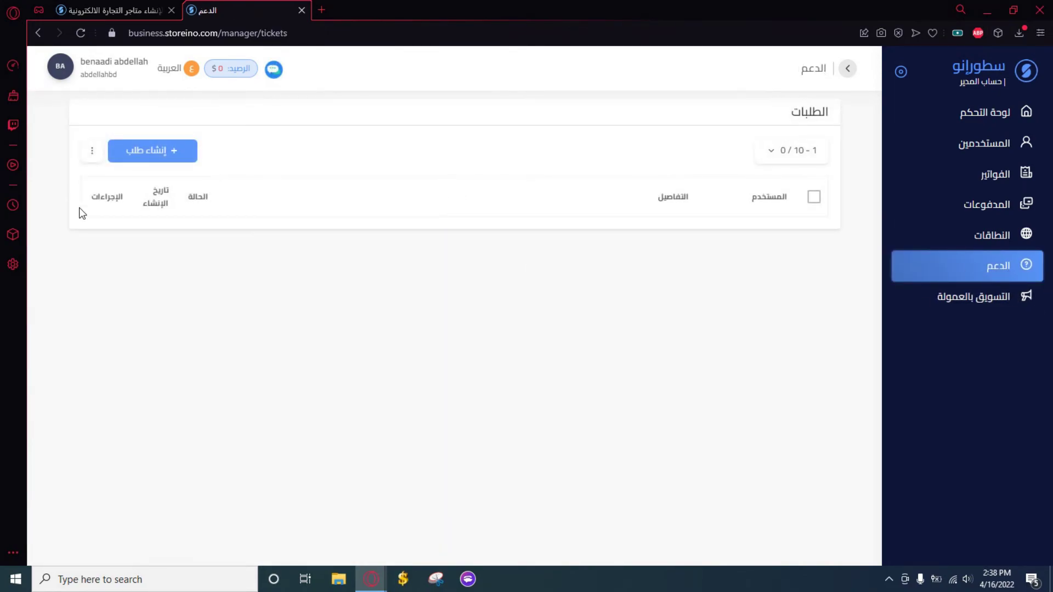
left_click(153, 159)
left_click(644, 243)
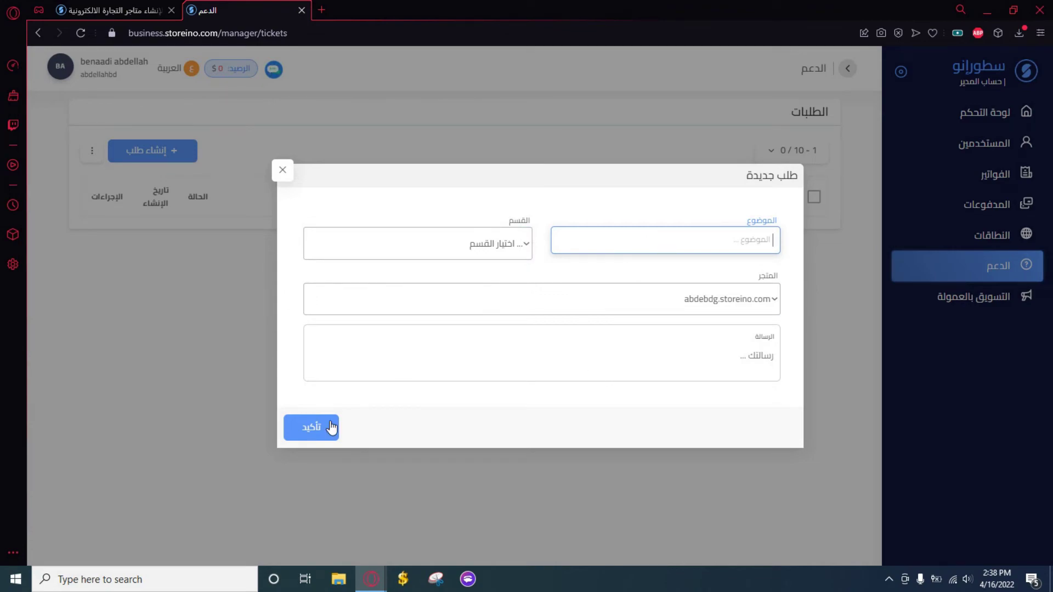
left_click(283, 171)
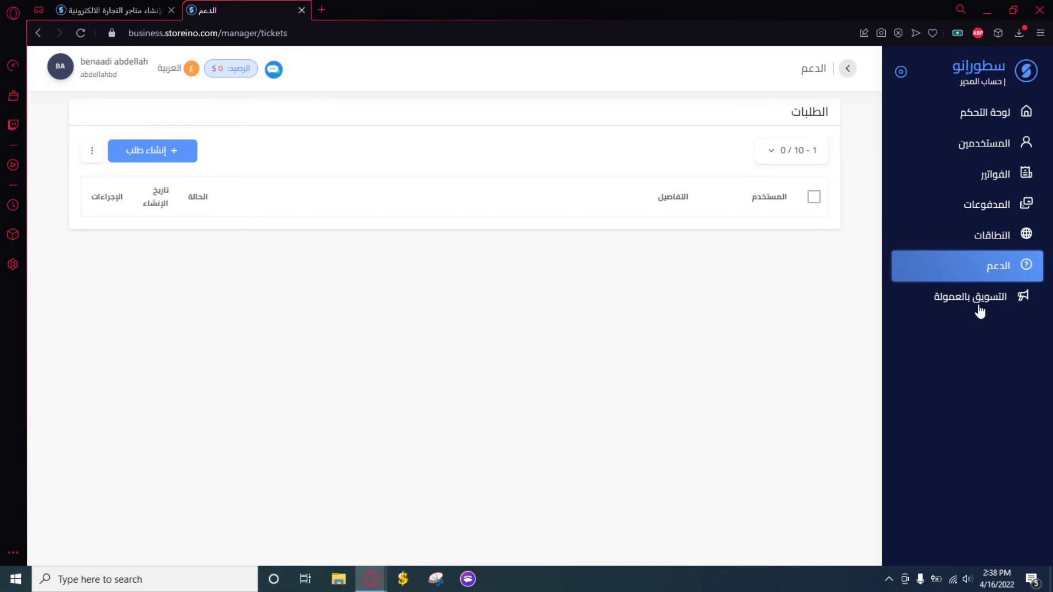
- Create an affiliate account from the affiliate marketing section and look over its dashboard statistics and clicks chart
left_click(980, 310)
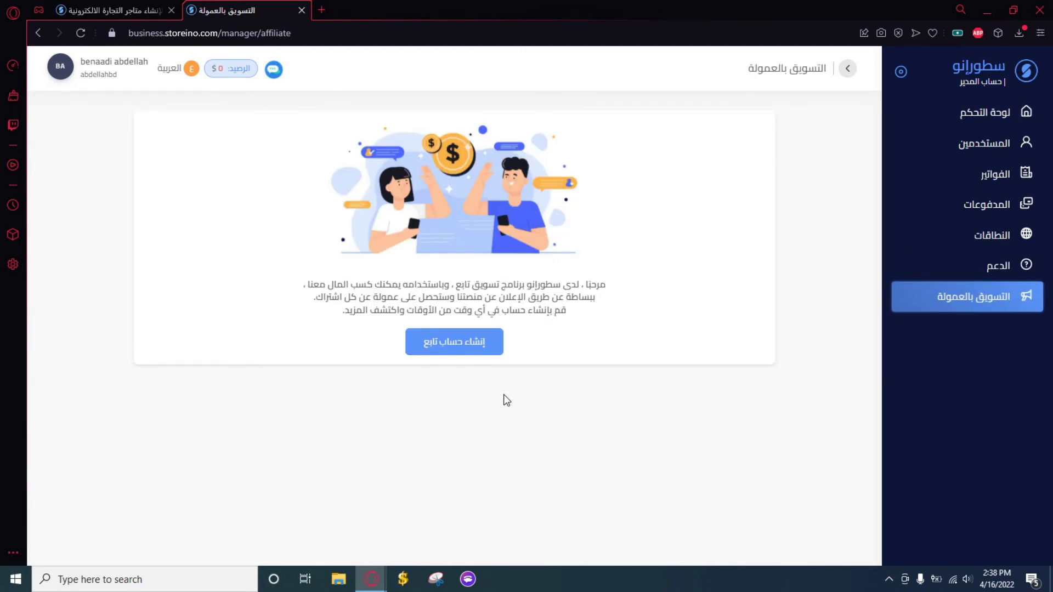
left_click(451, 348)
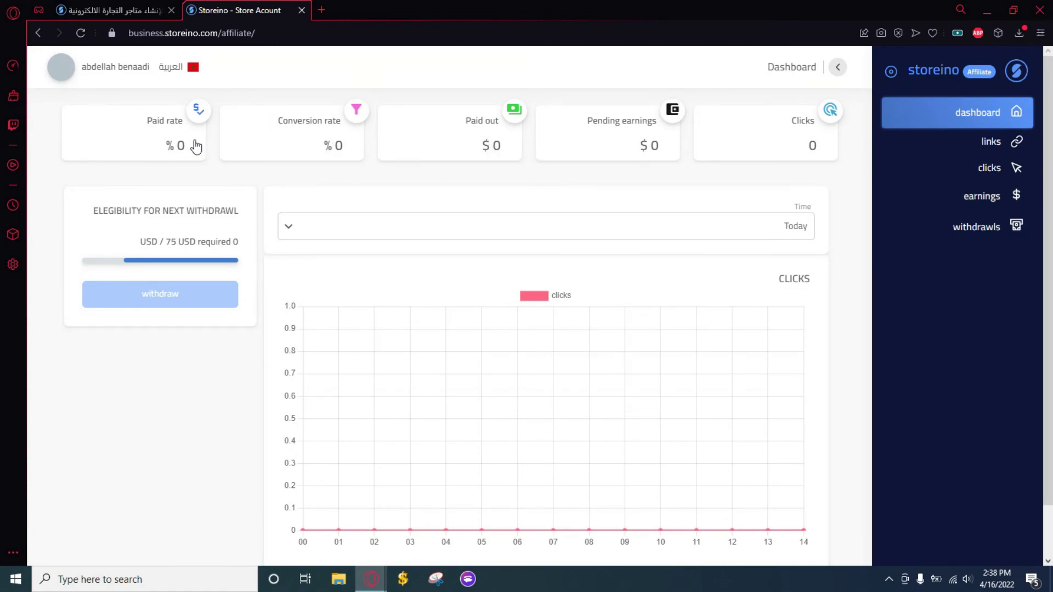
scroll(649, 282, "down", 1)
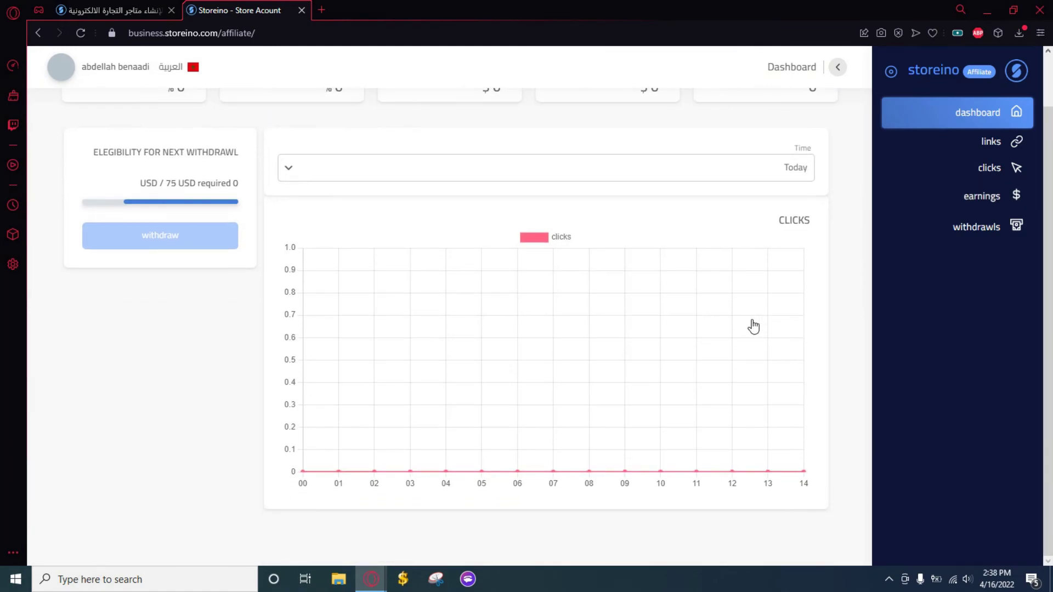
scroll(400, 351, "up", 1)
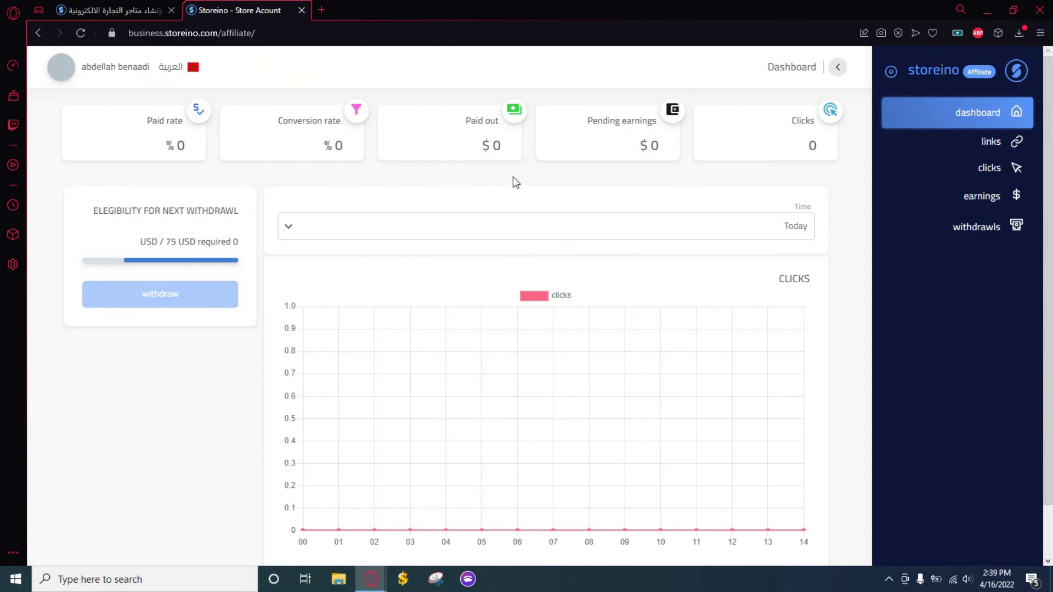
- Log out of the affiliate account and dismiss the Cathedis partnership banner on the store dashboard
left_click(58, 77)
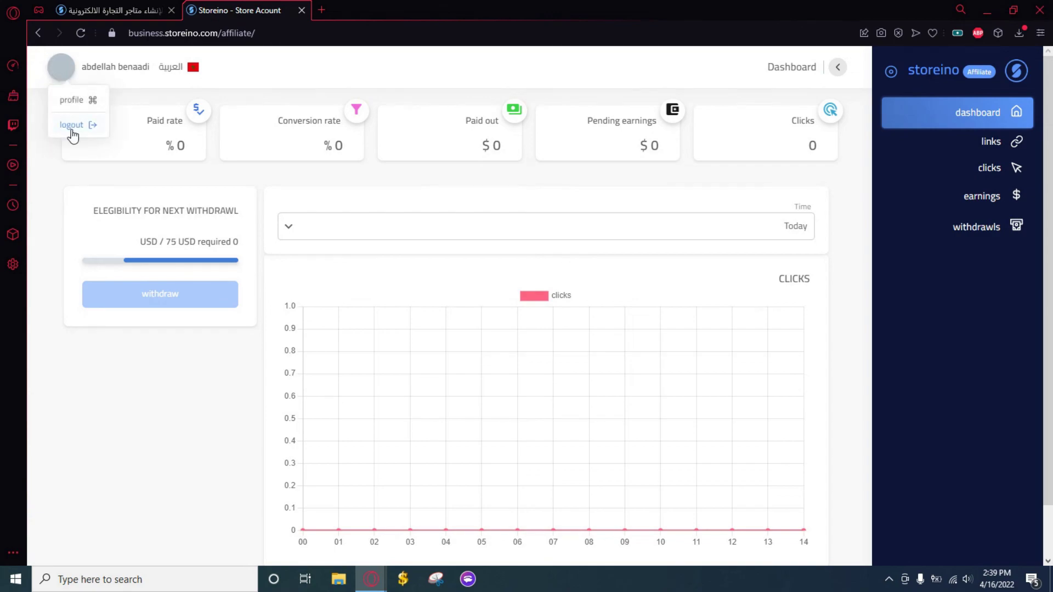
left_click(72, 135)
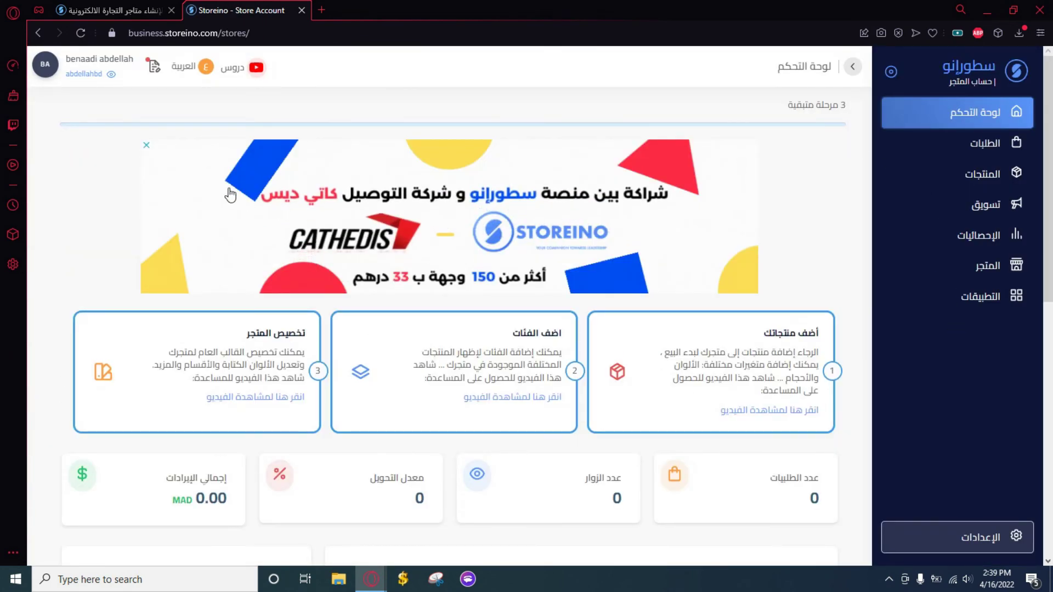
left_click(145, 145)
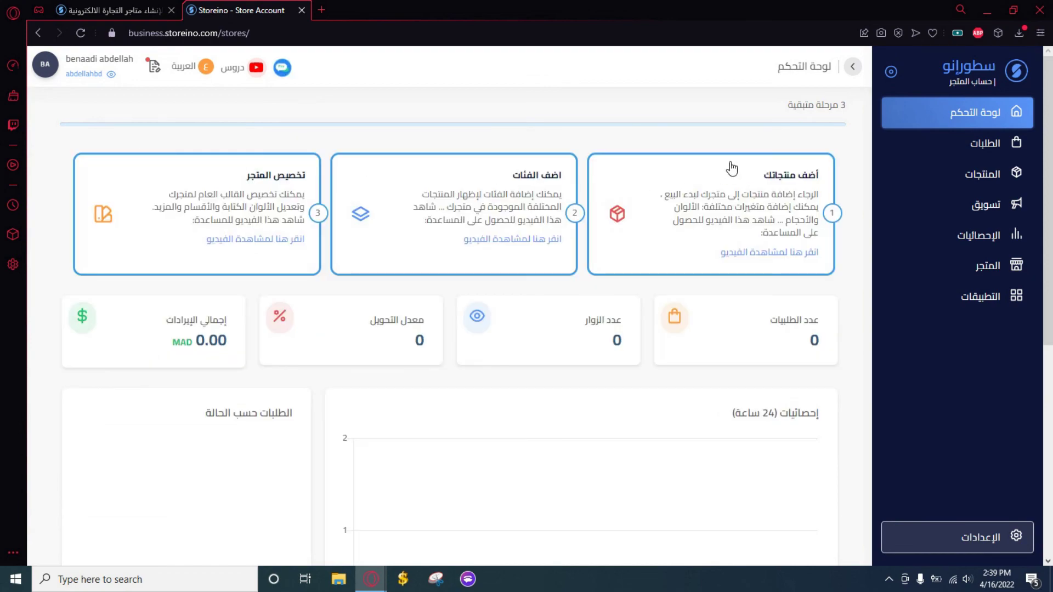